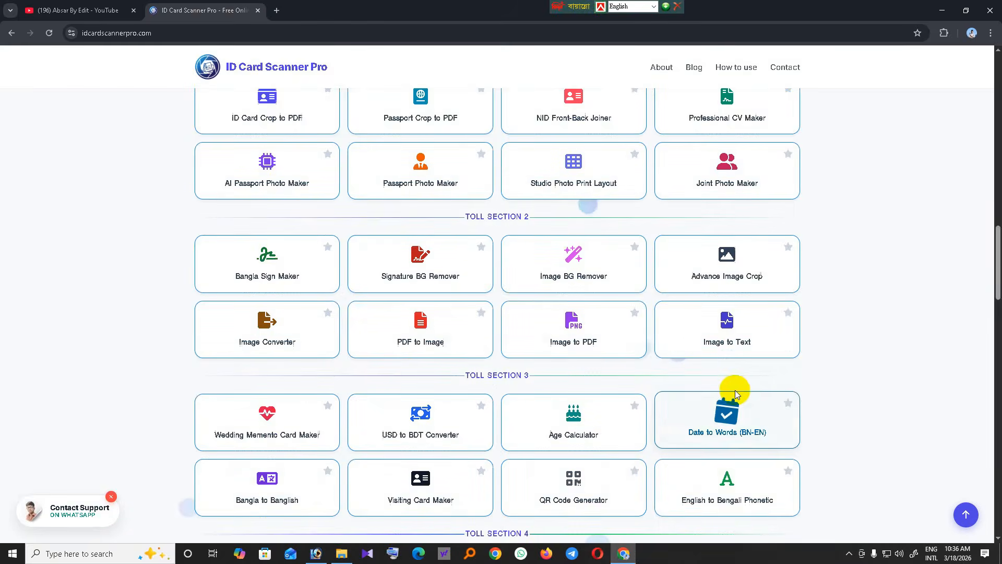
# Find the Cash Memo Maker in Toll Section 4 of the tool list and open it
pyautogui.scroll(1, 735, 391)
pyautogui.scroll(2, 727, 399)
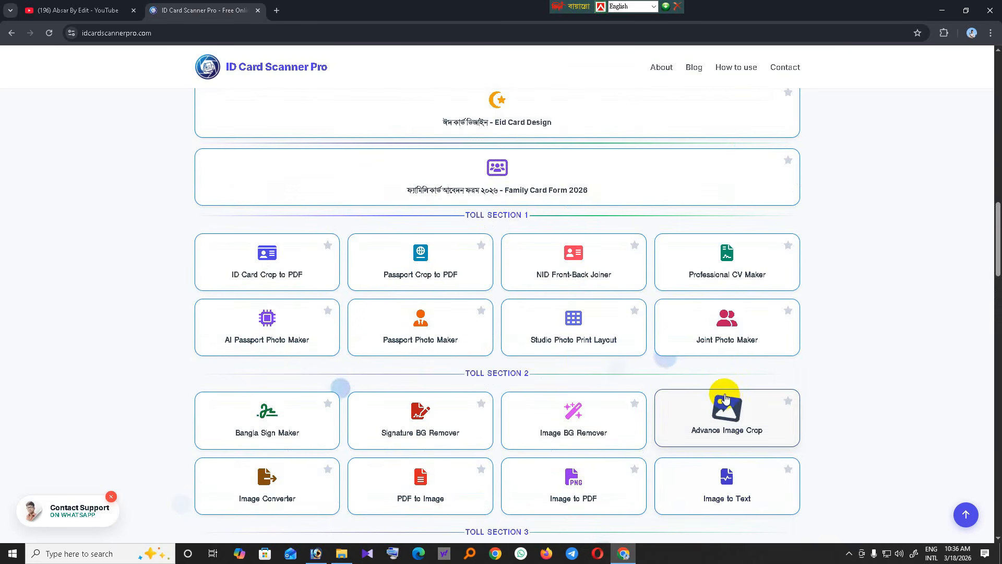
pyautogui.scroll(-3, 721, 402)
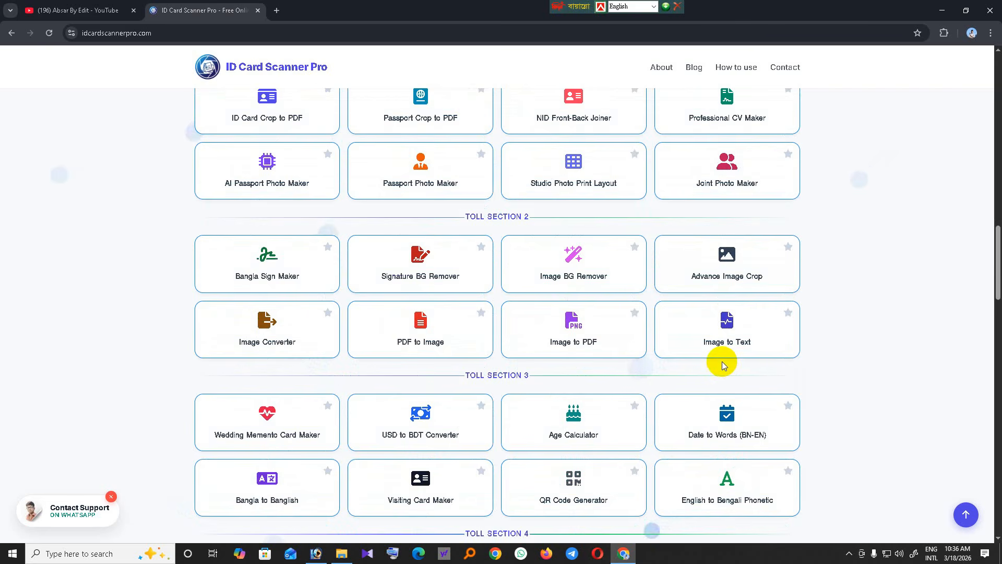
pyautogui.scroll(-1, 722, 361)
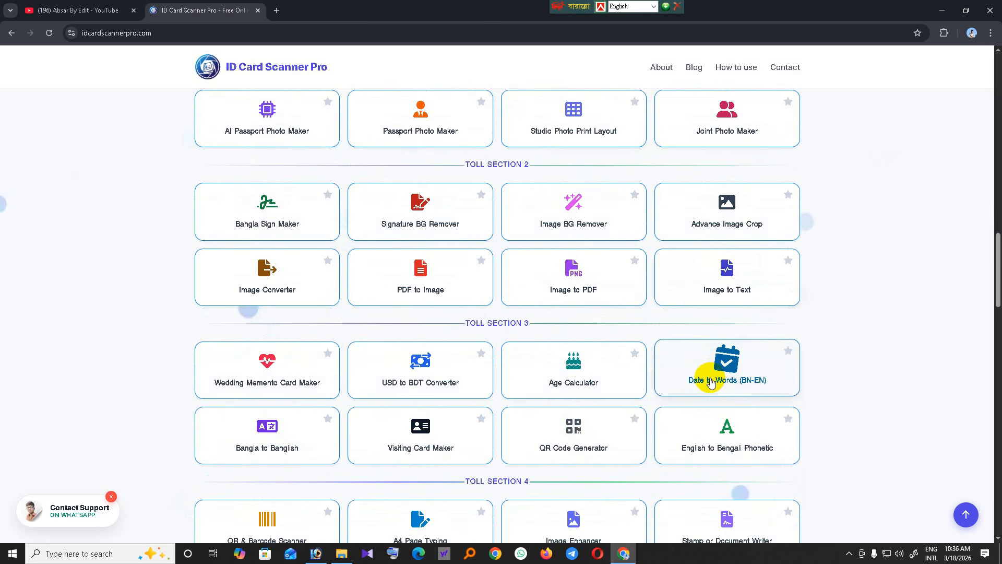
pyautogui.scroll(-1, 711, 382)
pyautogui.scroll(-5, 711, 382)
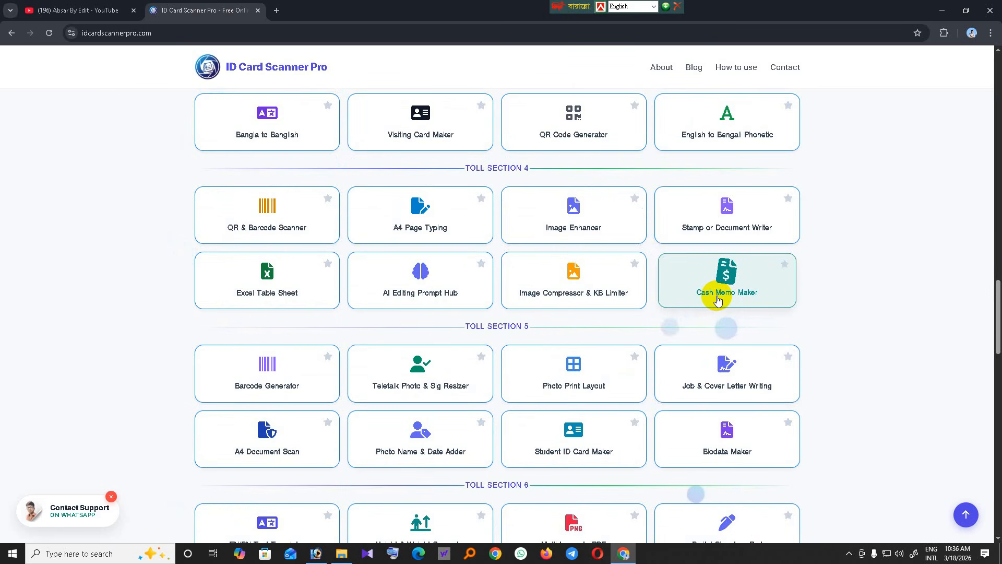
pyautogui.scroll(1, 718, 300)
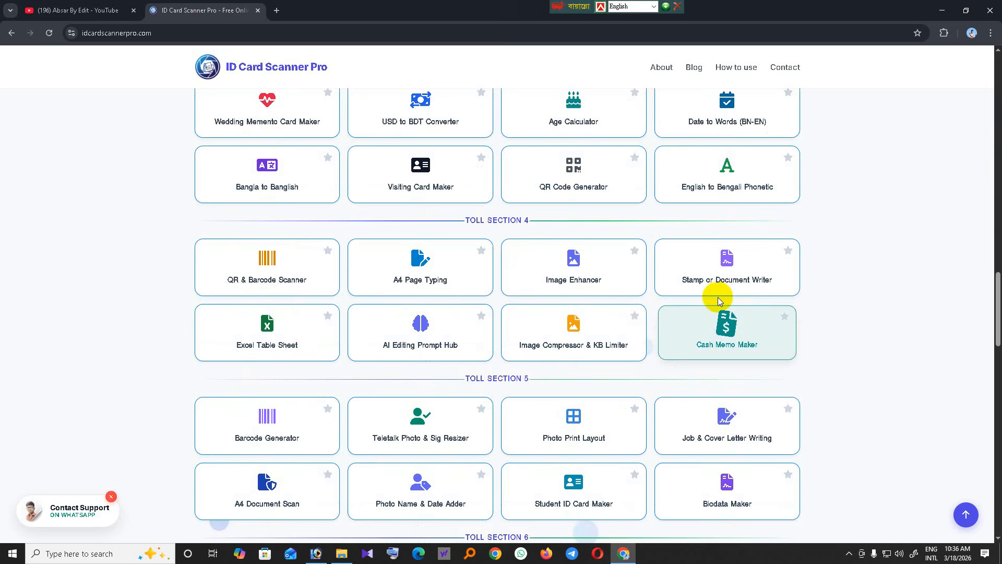
pyautogui.click(718, 335)
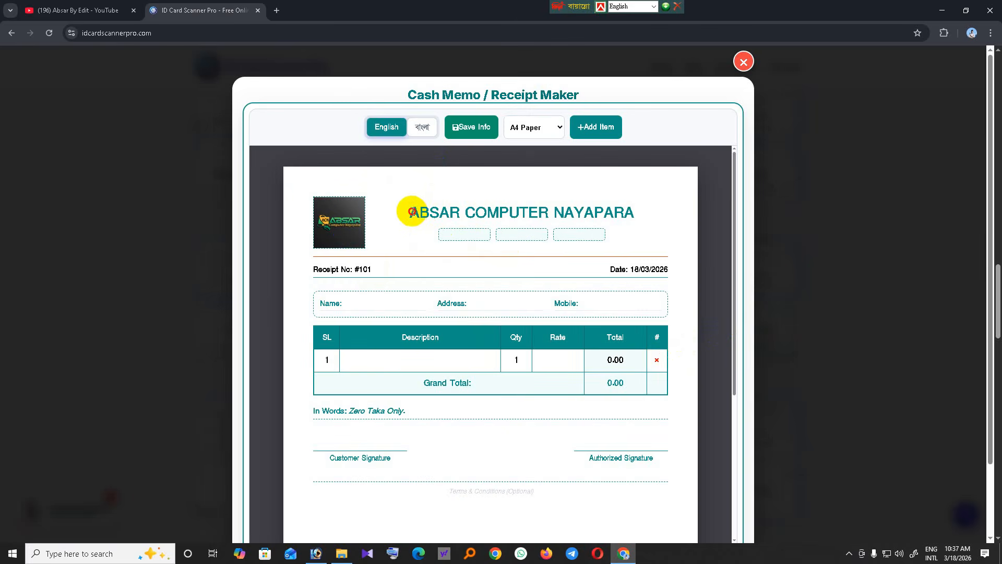
# Enter ABSAR COMPUTER NAYAPARA as the memo's business name and fill in the business address, mobile number and e-mail beneath it
pyautogui.moveTo(413, 211); pyautogui.dragTo(638, 208)
pyautogui.click(750, 74)
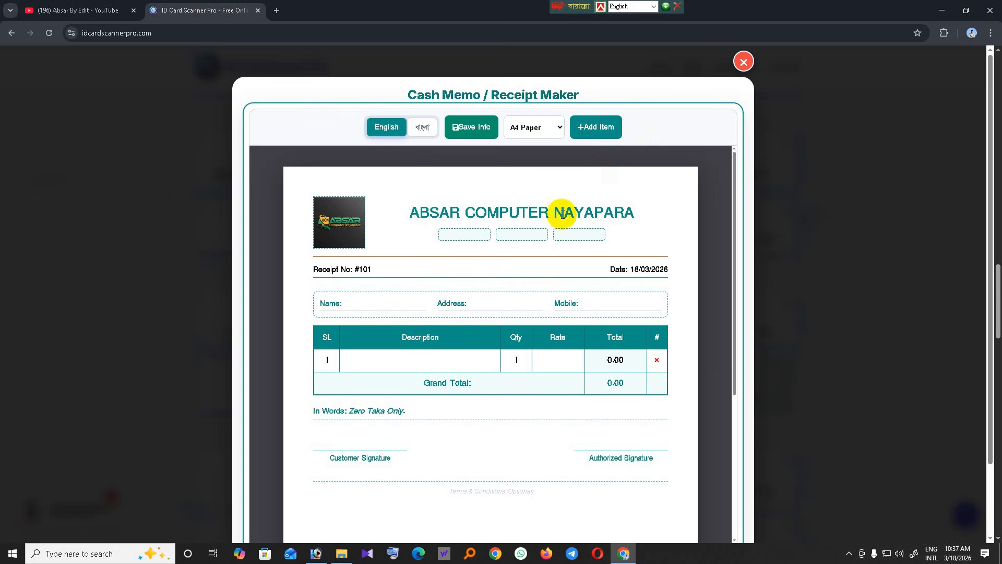
pyautogui.moveTo(405, 212); pyautogui.dragTo(657, 208)
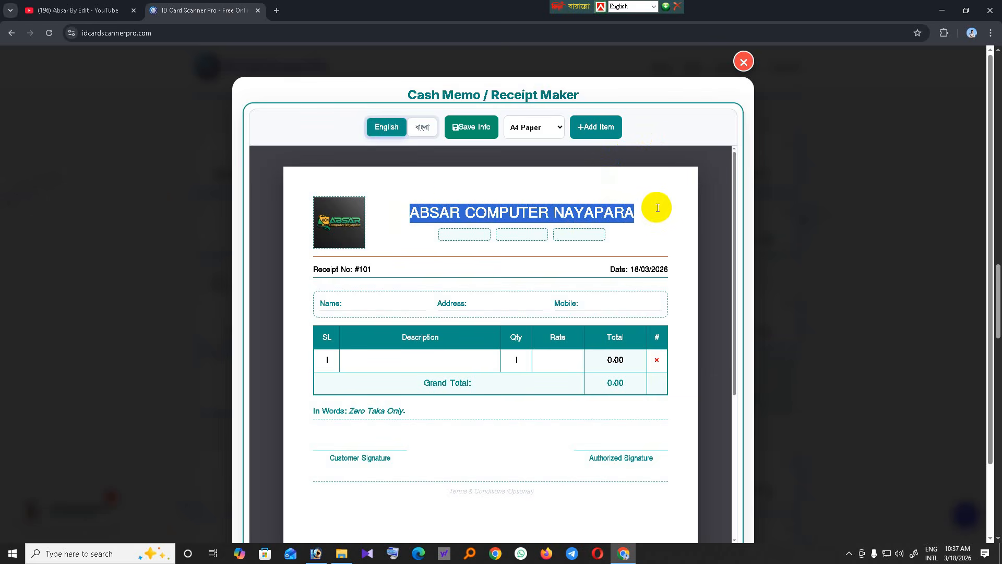
pyautogui.write('ABSAR')
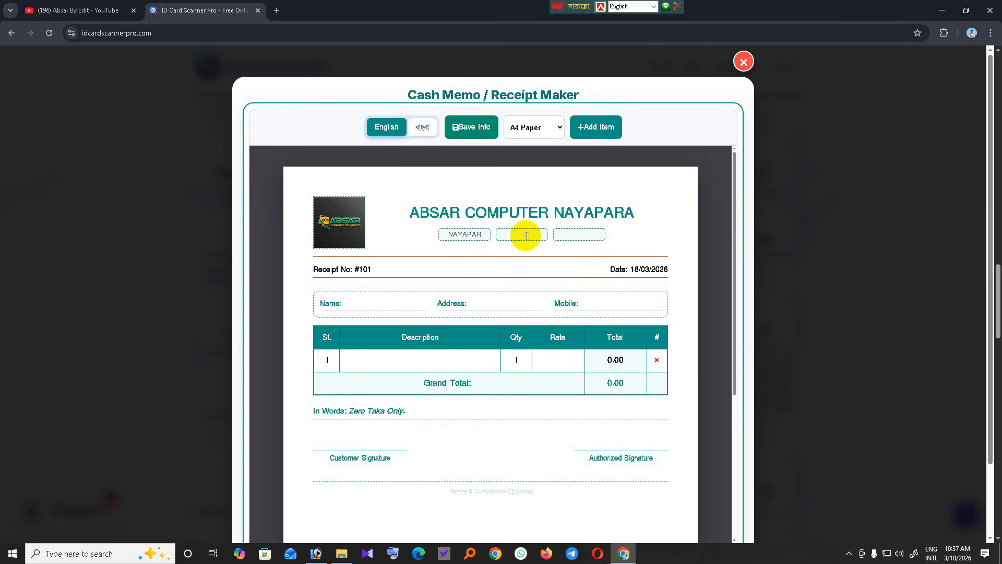
pyautogui.click(585, 236)
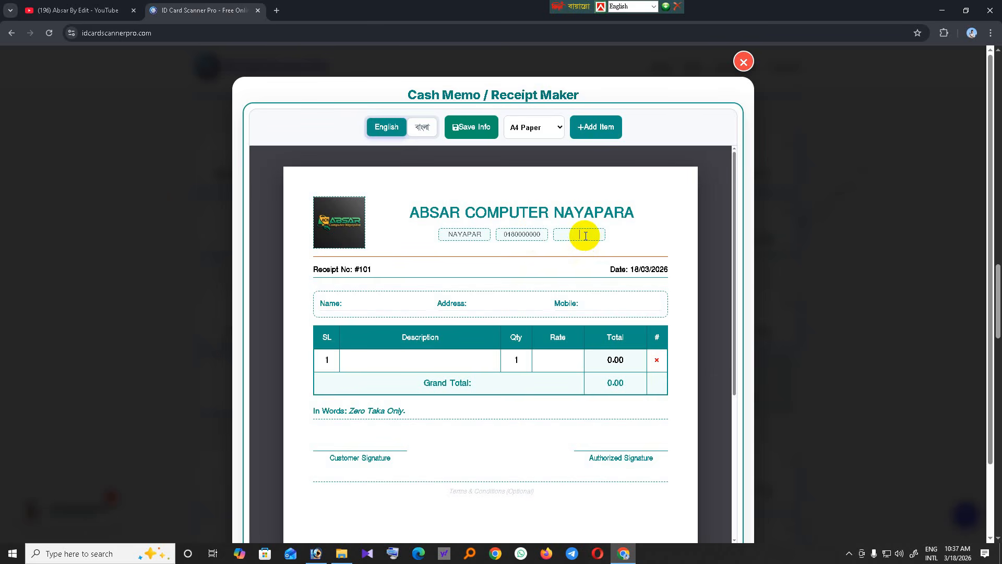
pyautogui.hotkey('ctrl', 'v')
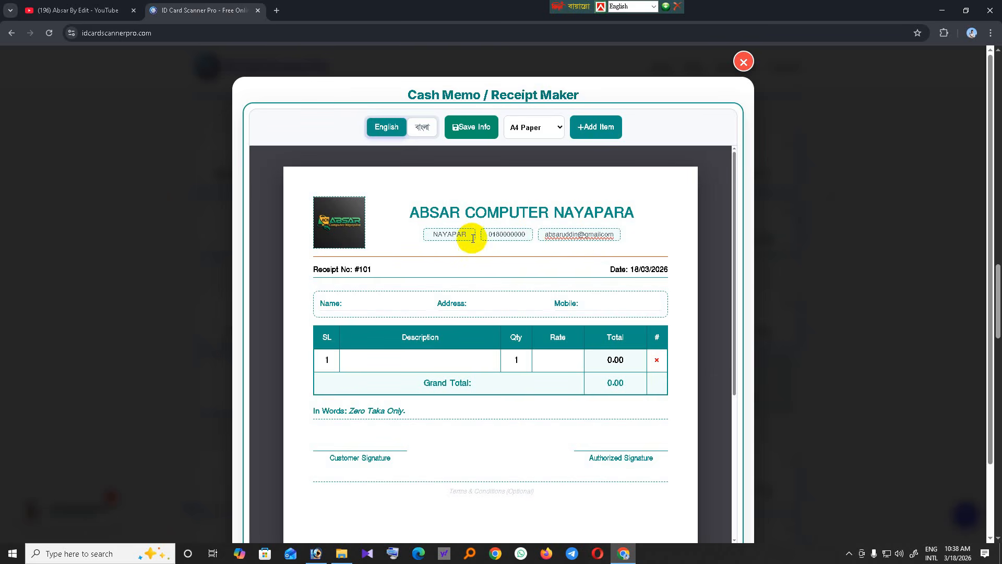
# Replace the memo's logo with the portrait photo from the Desktop's image folder
pyautogui.click(335, 232)
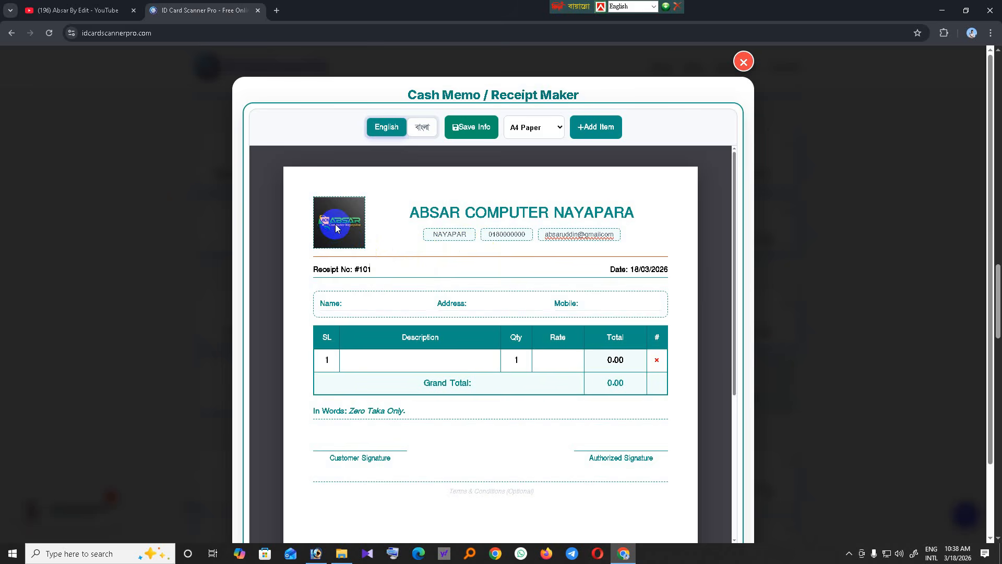
pyautogui.click(348, 231)
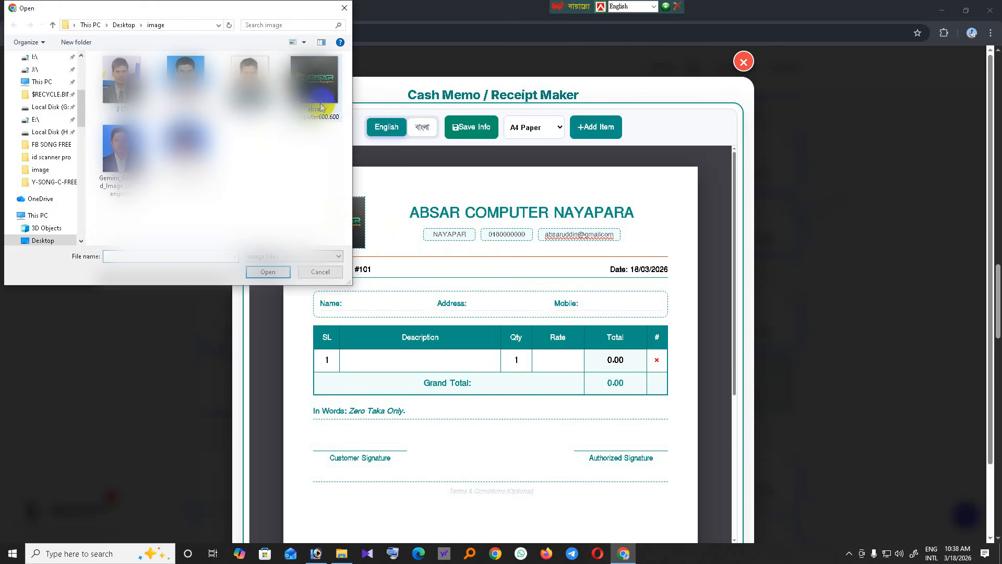
pyautogui.click(263, 101)
pyautogui.click(268, 273)
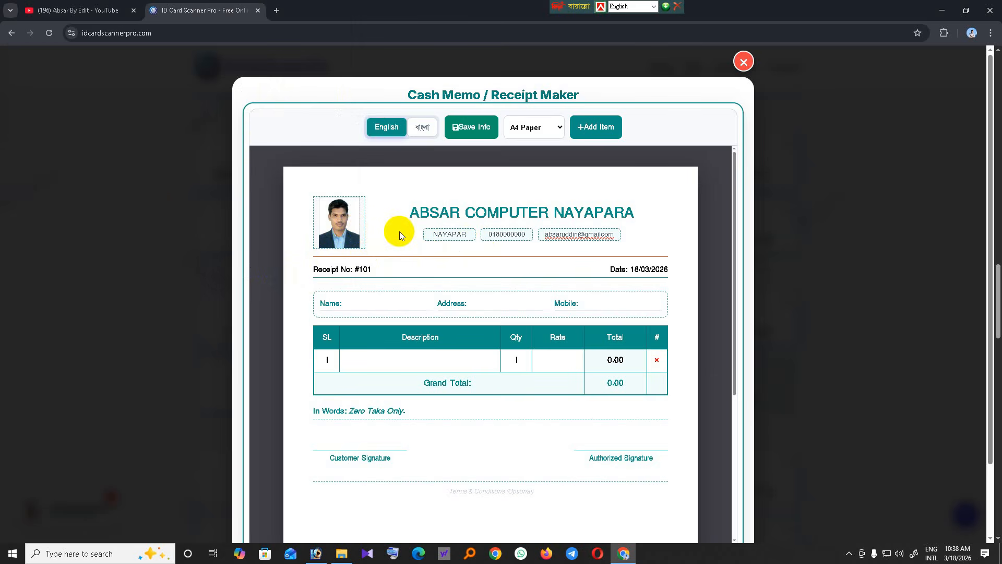
# Fill in the customer's name, address and mobile number above the item table
pyautogui.scroll(-1, 365, 254)
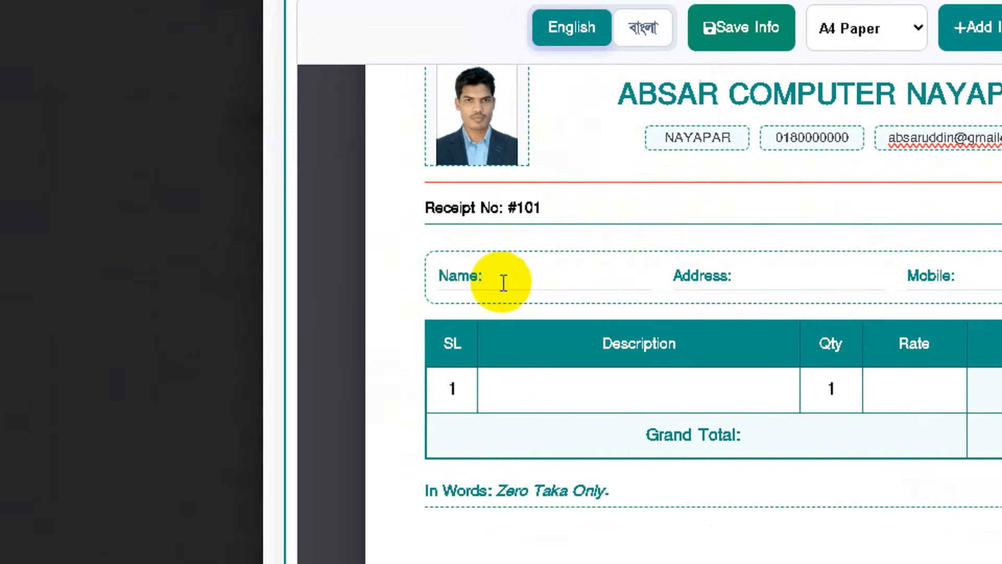
pyautogui.click(351, 253)
pyautogui.write('Joynal')
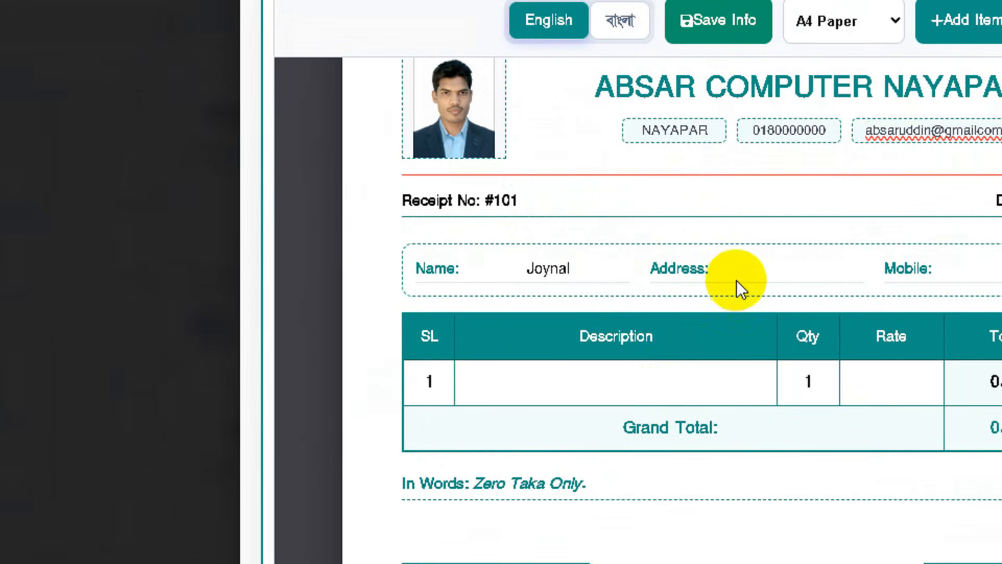
pyautogui.click(768, 269)
pyautogui.write('nayapara')
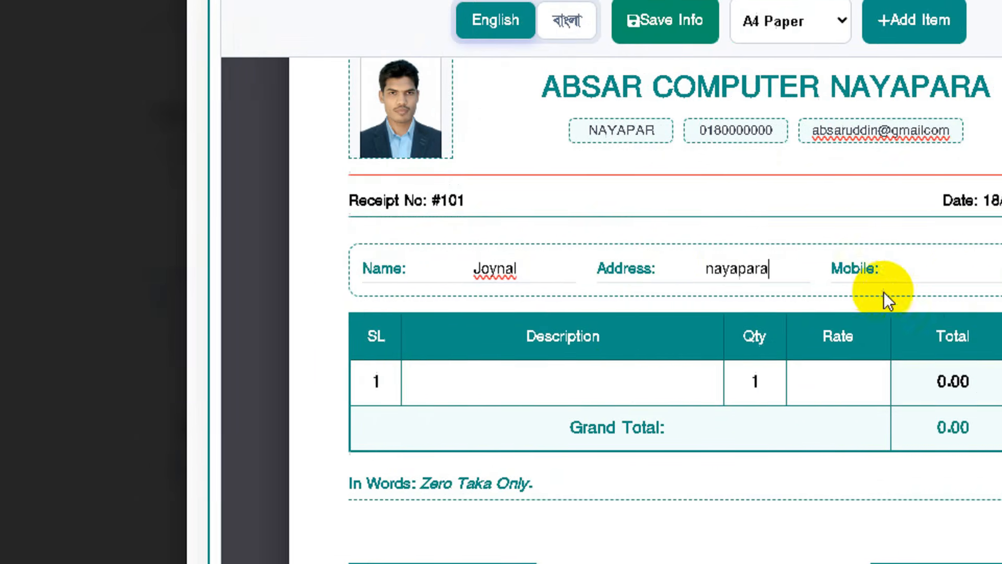
pyautogui.click(803, 269)
pyautogui.write('0180000000000')
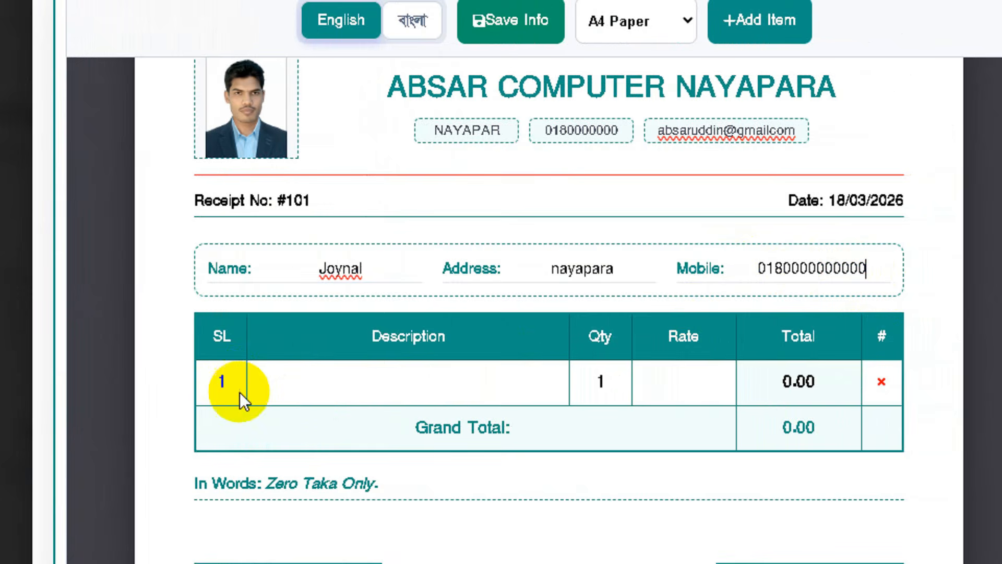
# Fill in the first item row with the description "photo copy", quantity 50 and rate 5
pyautogui.click(371, 385)
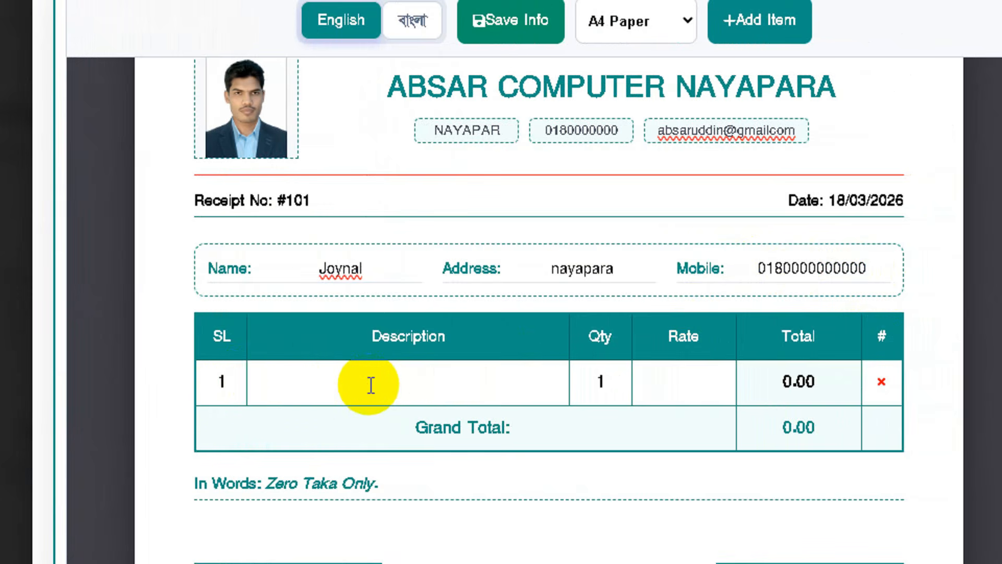
pyautogui.write('photo copy')
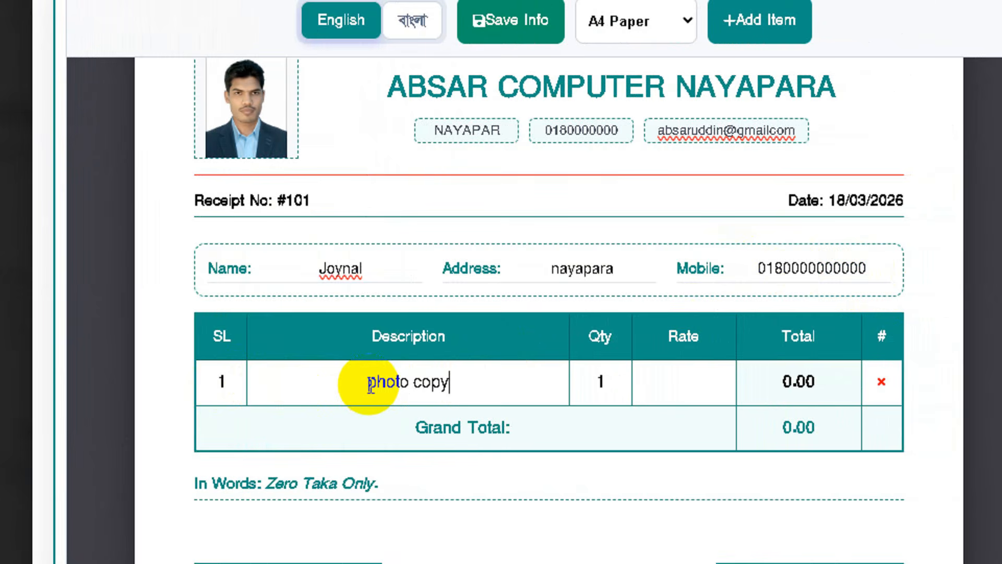
pyautogui.doubleClick(578, 390)
pyautogui.write('5')
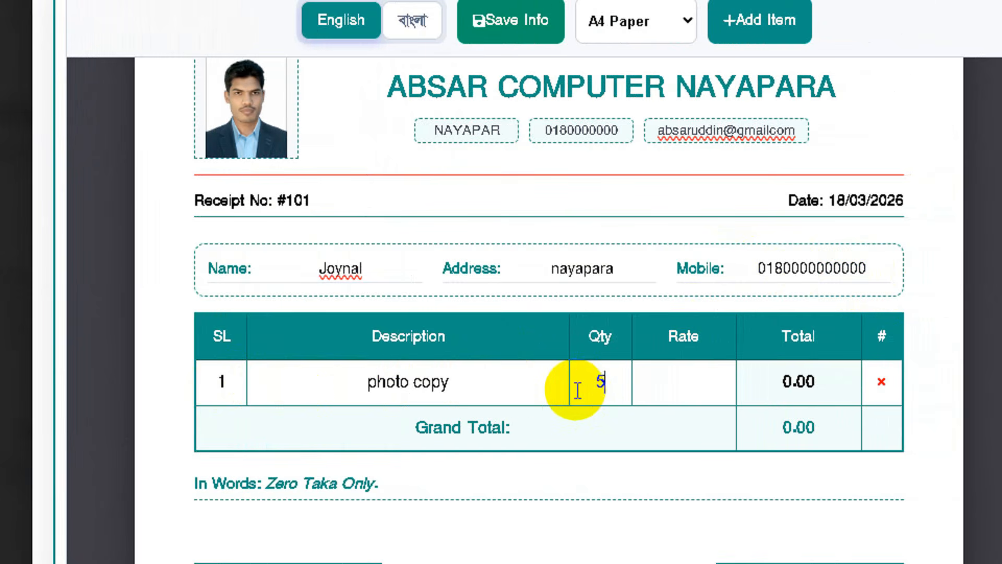
pyautogui.write('0')
pyautogui.click(649, 404)
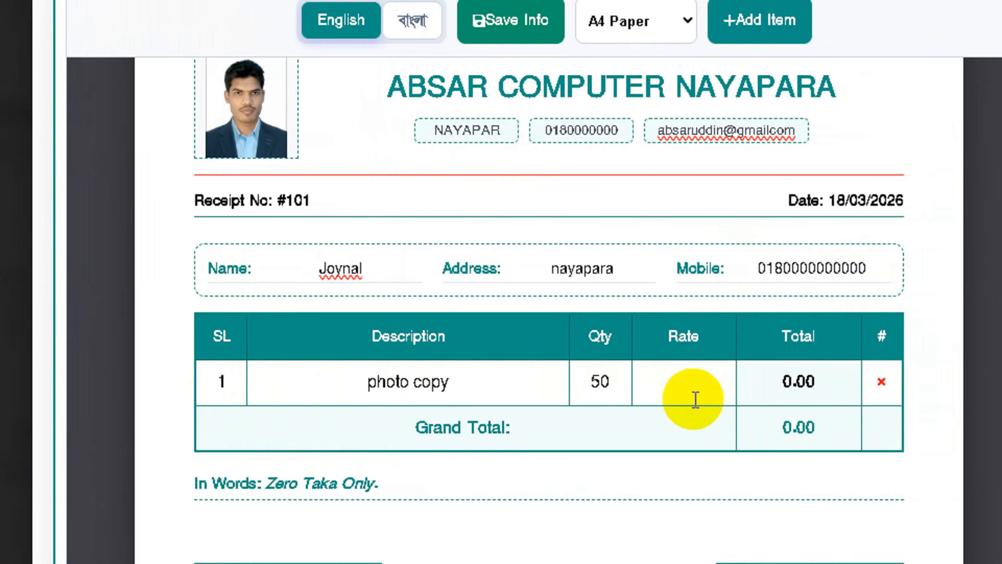
pyautogui.click(699, 378)
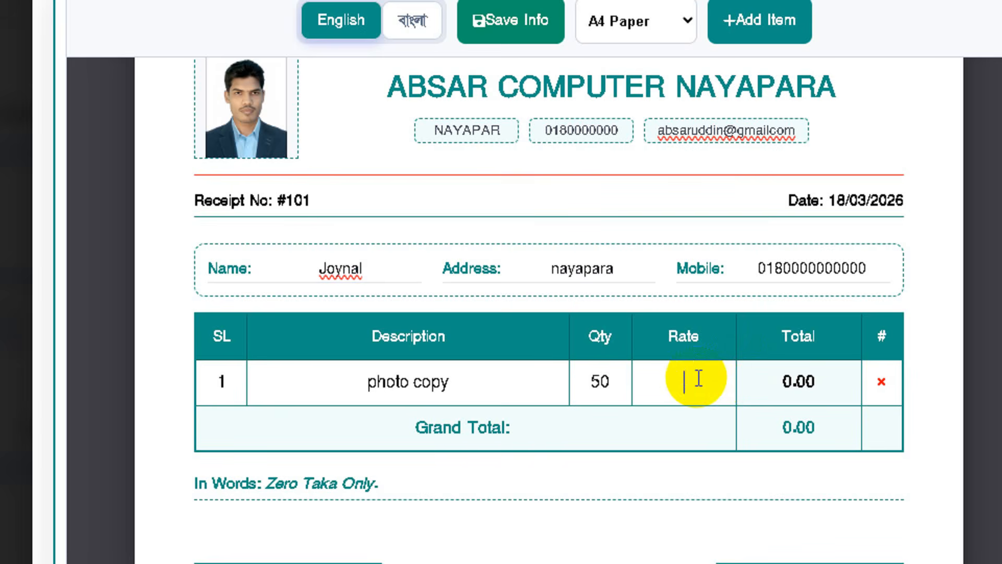
pyautogui.write('5')
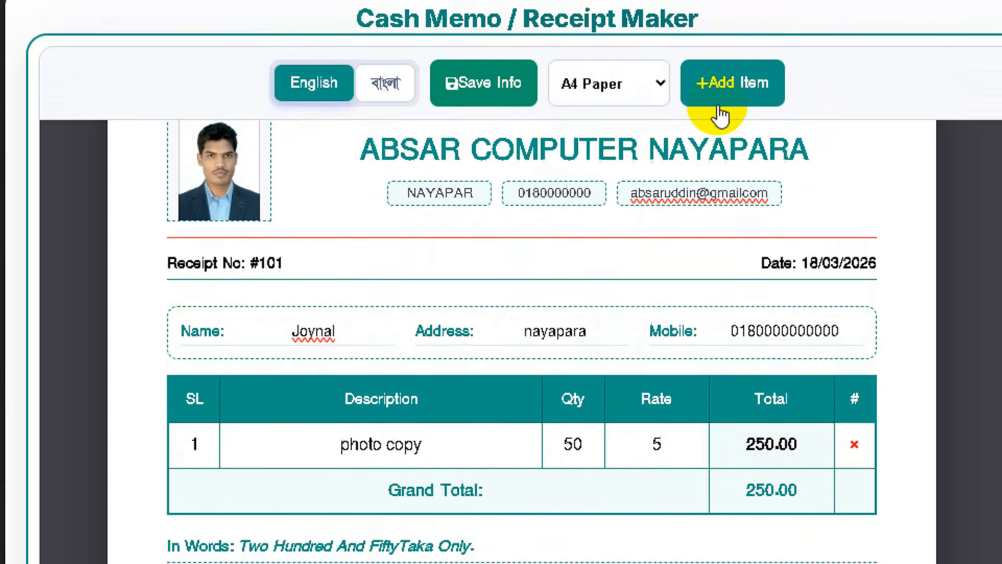
# Add a second item row with the description "photo", quantity 5 and rate 10
pyautogui.click(723, 117)
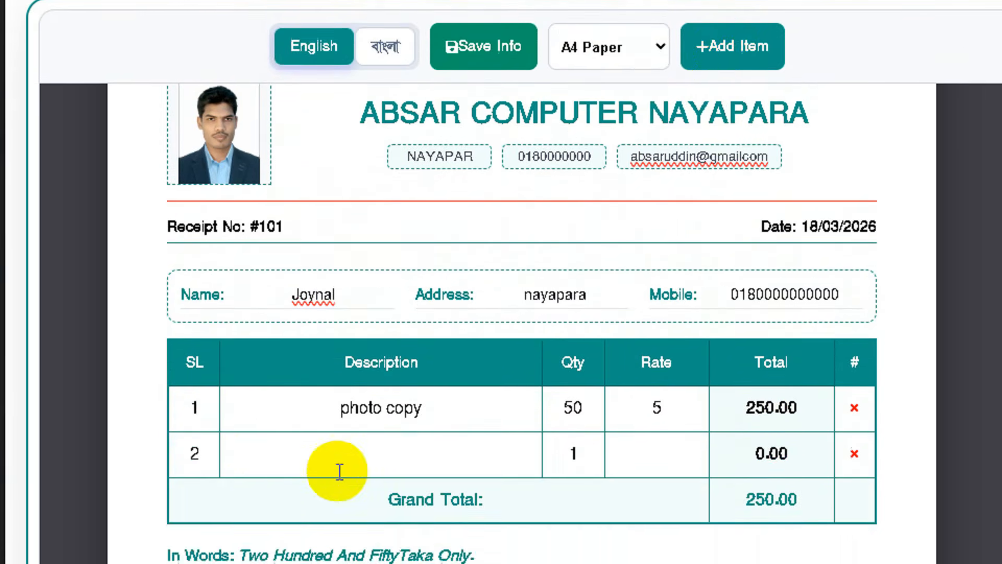
pyautogui.click(344, 462)
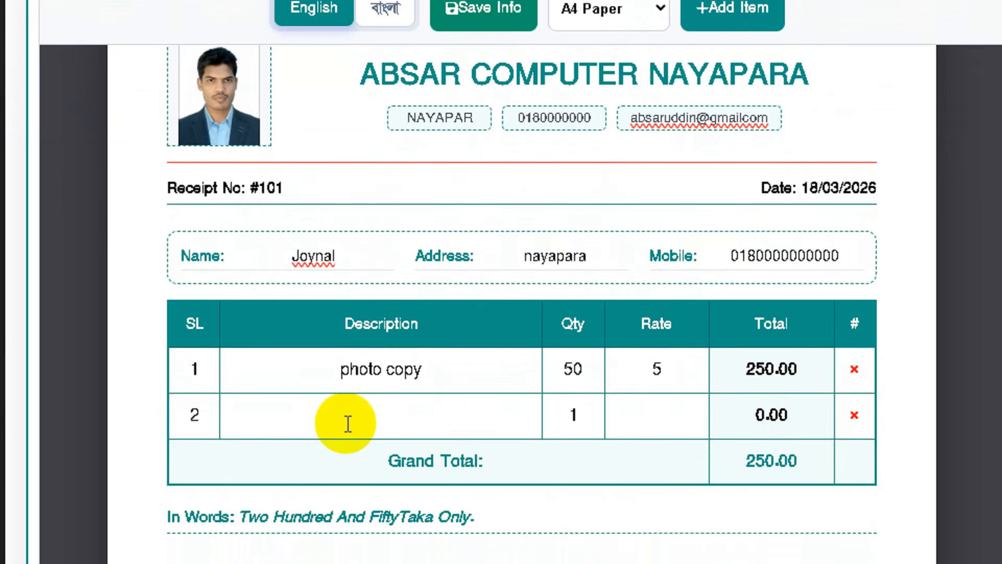
pyautogui.write('phoot')
pyautogui.press('BackSpace')
pyautogui.press('BackSpace')
pyautogui.write('to')
pyautogui.click(584, 418)
pyautogui.moveTo(585, 415); pyautogui.dragTo(566, 412)
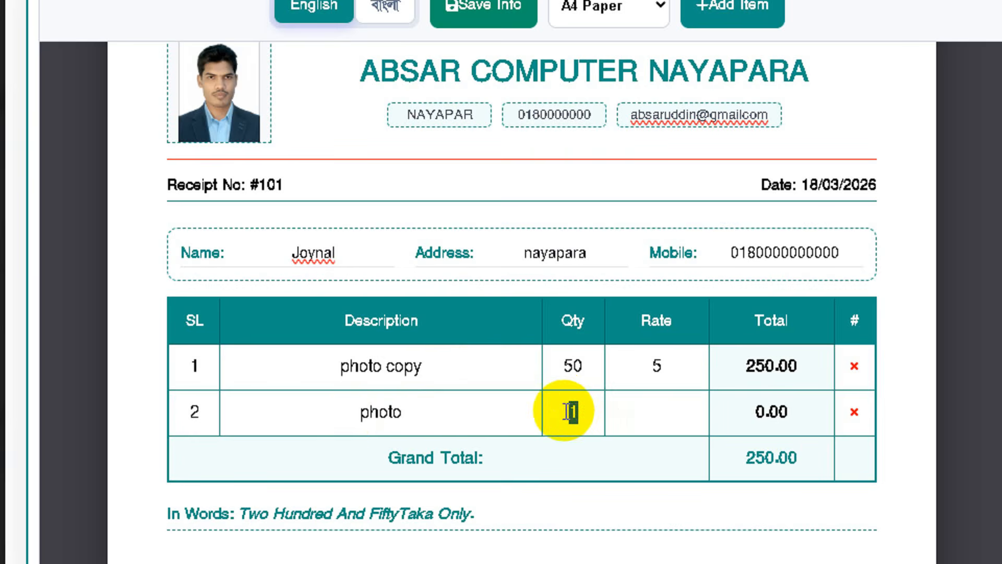
pyautogui.write('5')
pyautogui.click(679, 411)
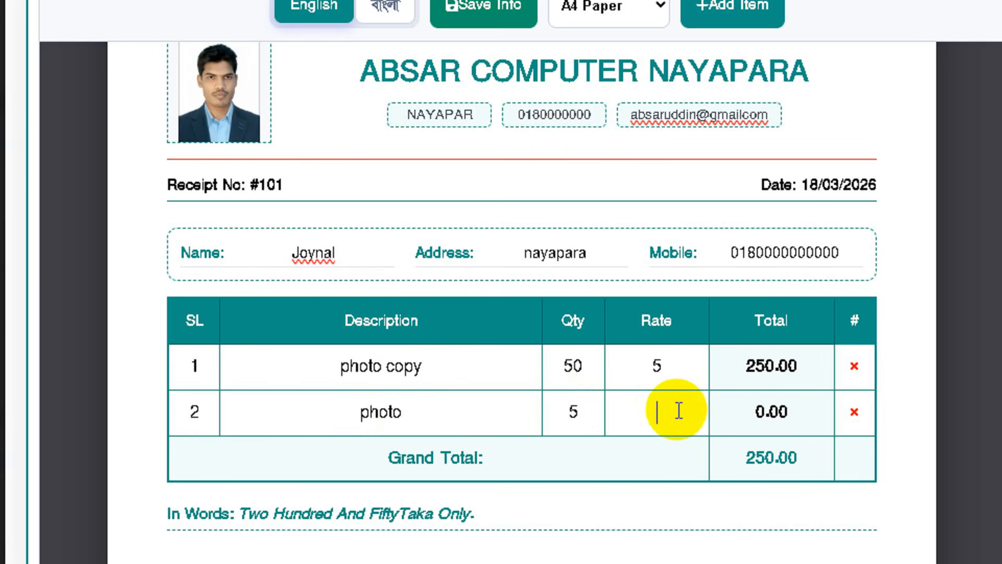
pyautogui.write('10')
pyautogui.moveTo(760, 411); pyautogui.dragTo(793, 416)
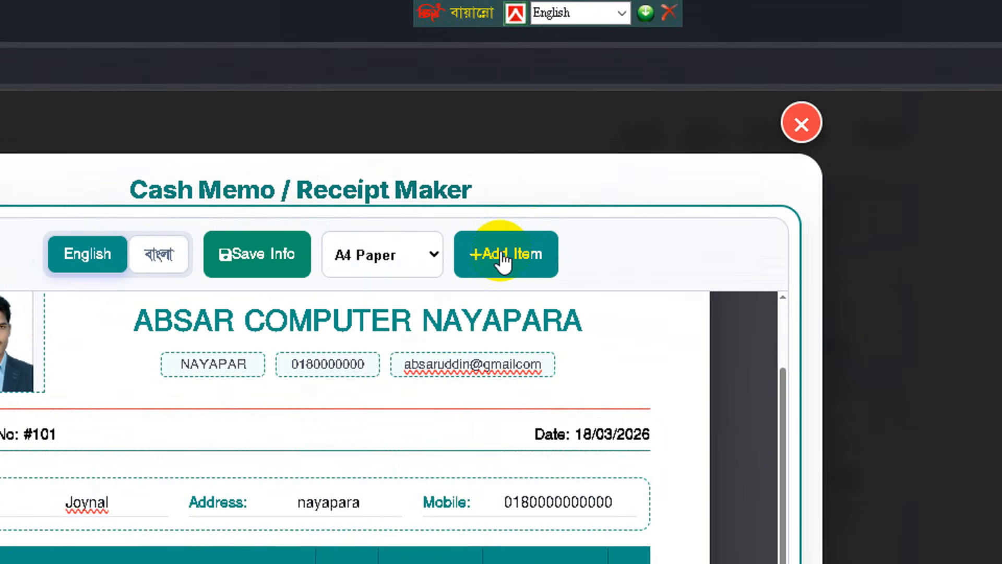
# Add a third item row with the description "lamanatin" and rate 30, keeping the default quantity
pyautogui.click(504, 254)
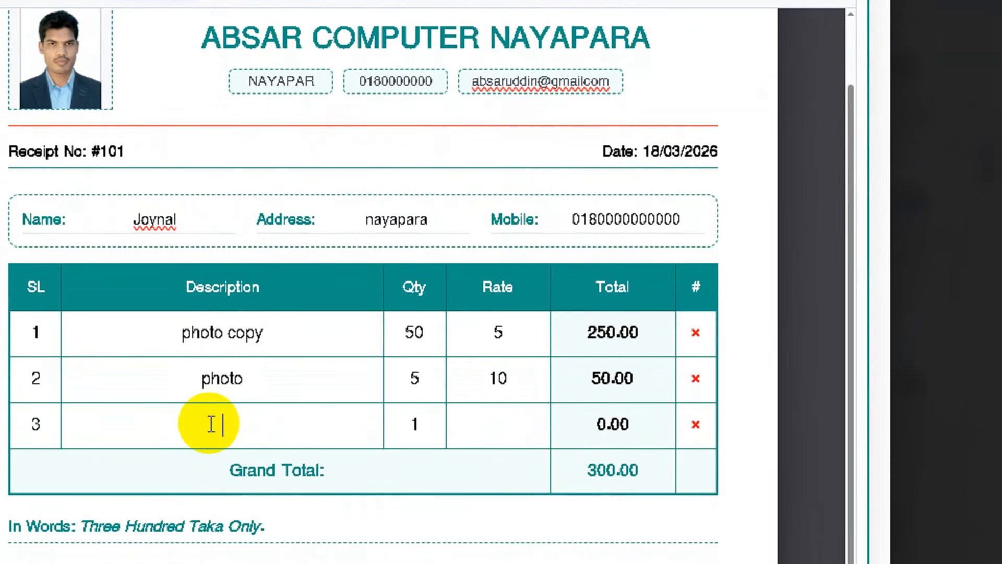
pyautogui.write('lamanatin')
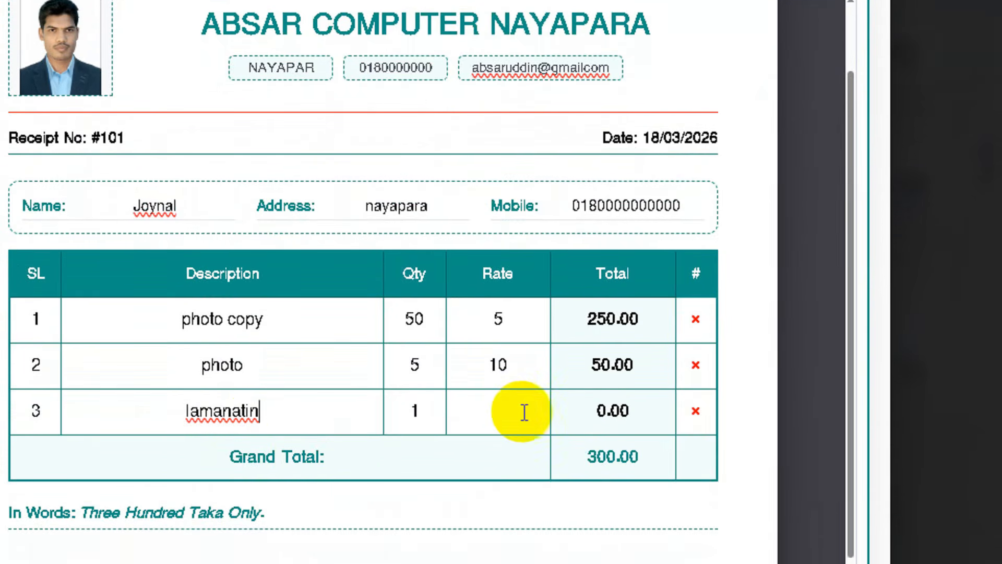
pyautogui.click(504, 412)
pyautogui.write('30')
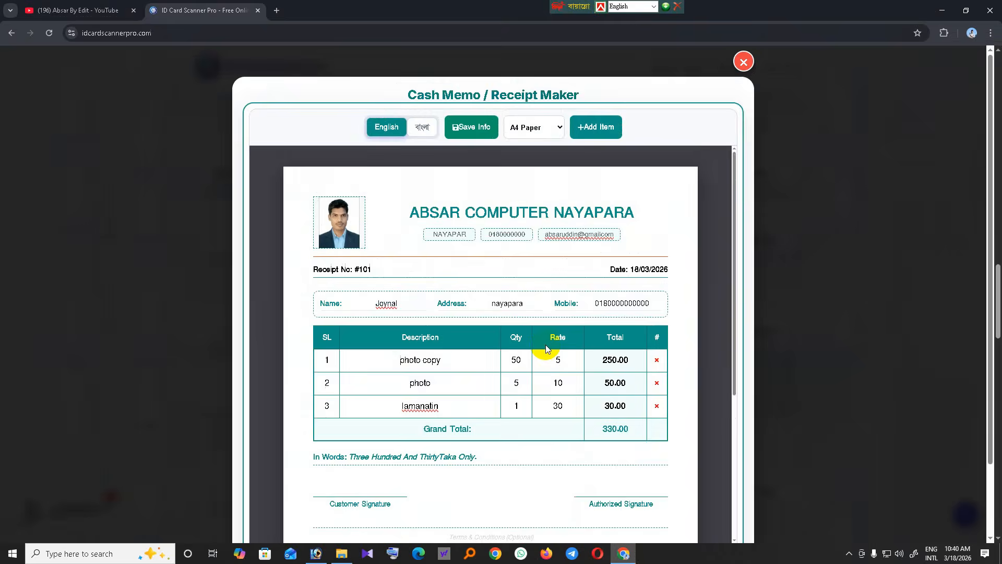
pyautogui.scroll(-5, 547, 348)
pyautogui.scroll(5, 547, 349)
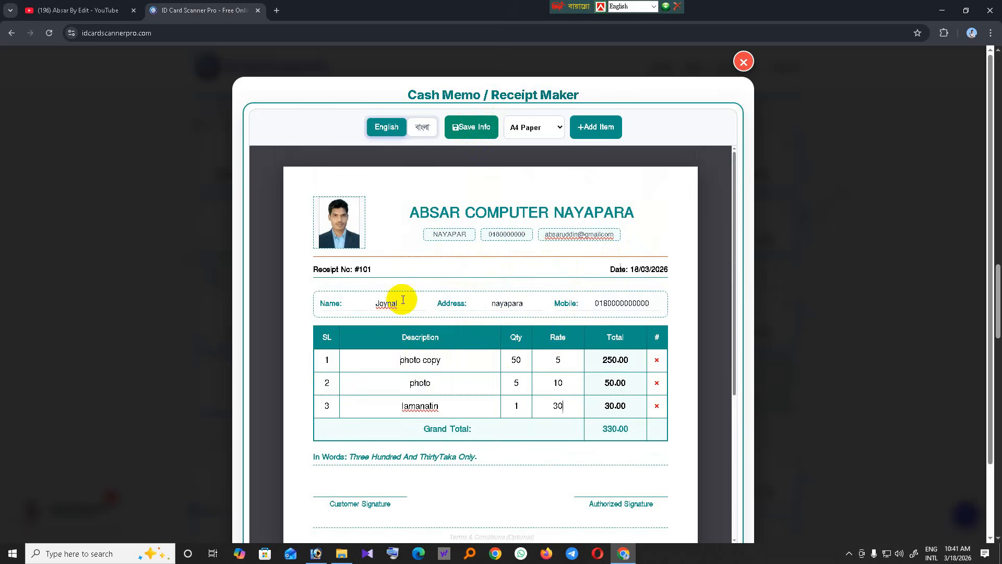
pyautogui.moveTo(403, 300); pyautogui.dragTo(375, 302)
pyautogui.moveTo(524, 302); pyautogui.dragTo(489, 303)
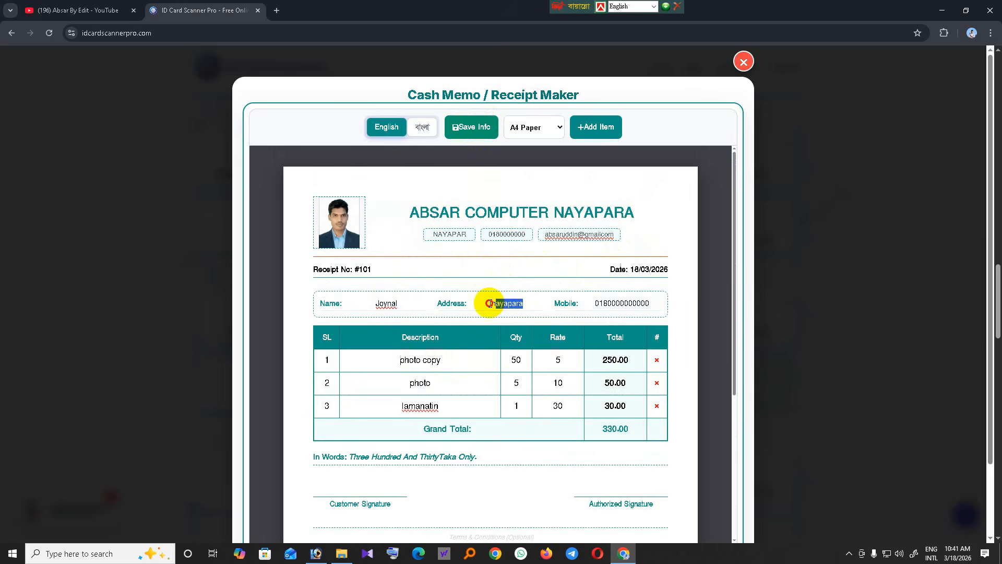
pyautogui.moveTo(433, 382); pyautogui.dragTo(395, 382)
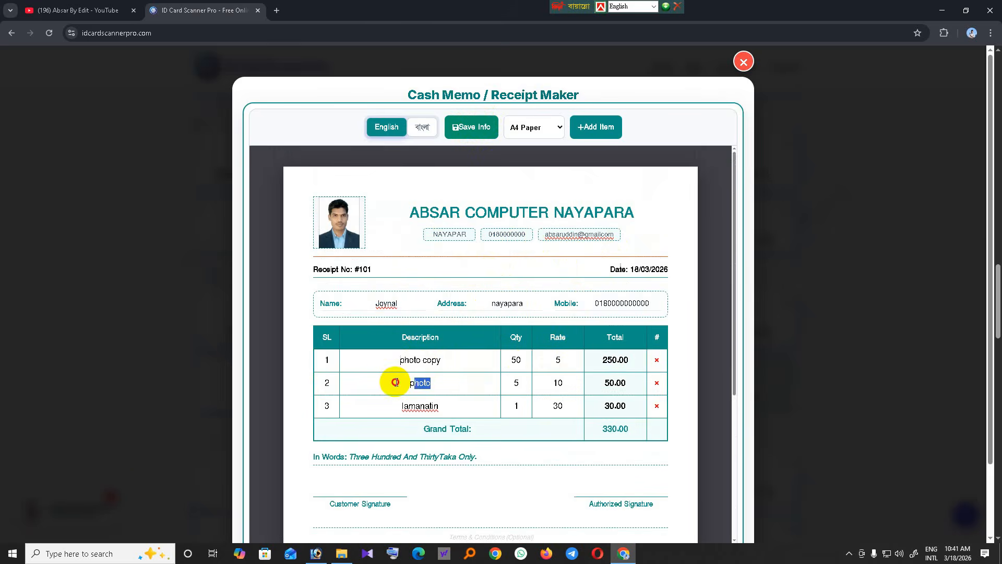
# Open the print preview of the completed memo and select Save as PDF as the destination
pyautogui.moveTo(444, 360); pyautogui.dragTo(394, 406)
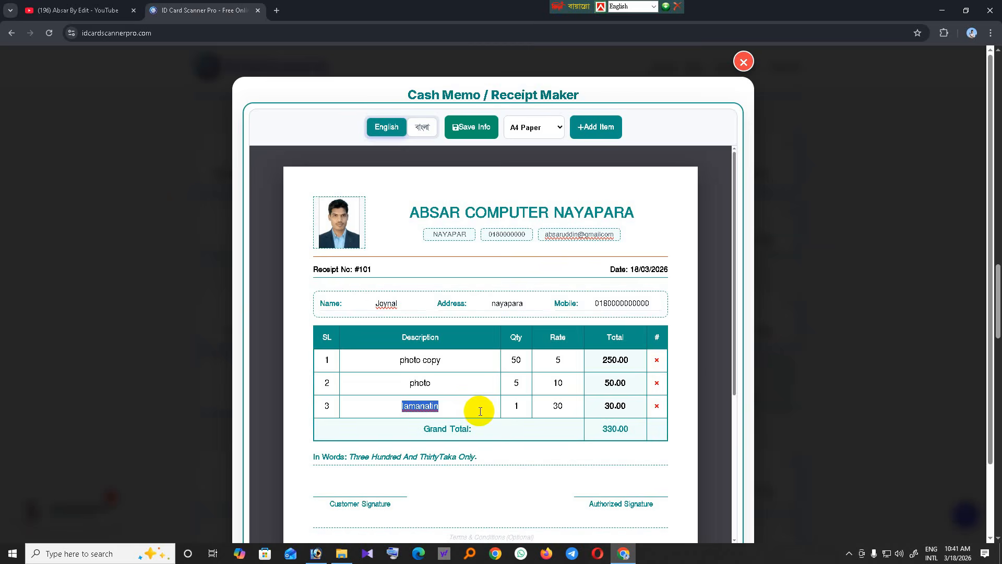
pyautogui.scroll(-6, 606, 362)
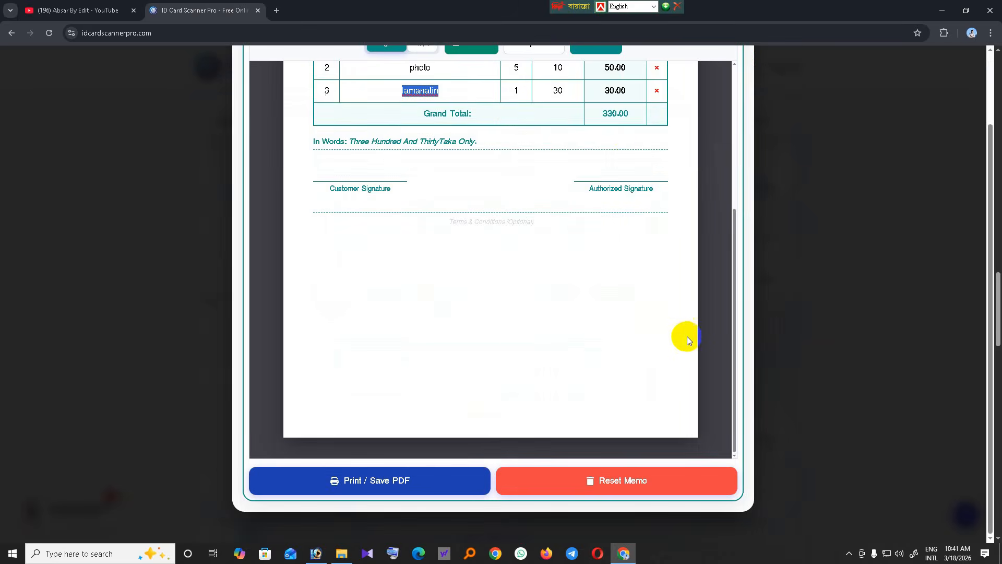
pyautogui.scroll(3, 622, 343)
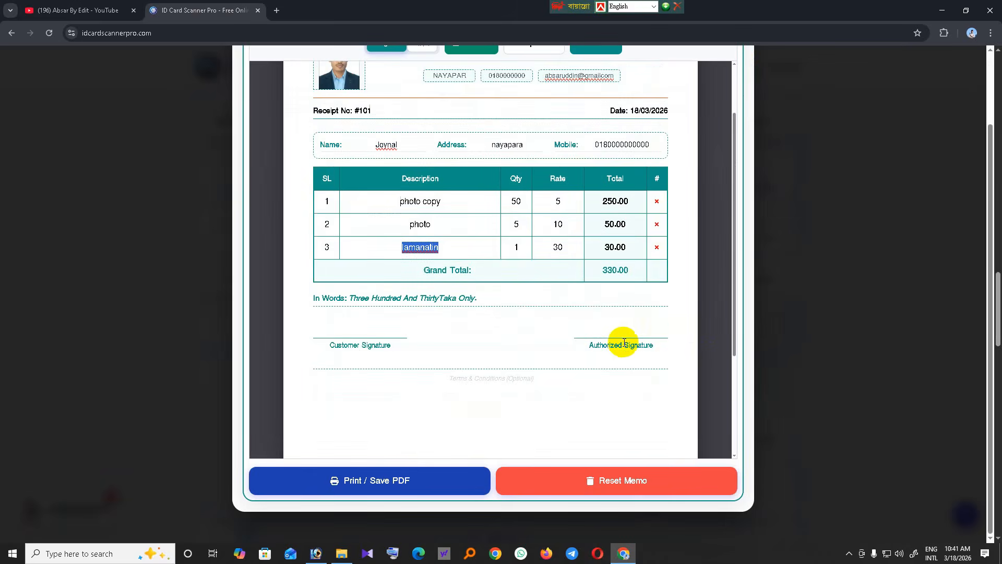
pyautogui.scroll(1, 624, 342)
pyautogui.scroll(-3, 600, 334)
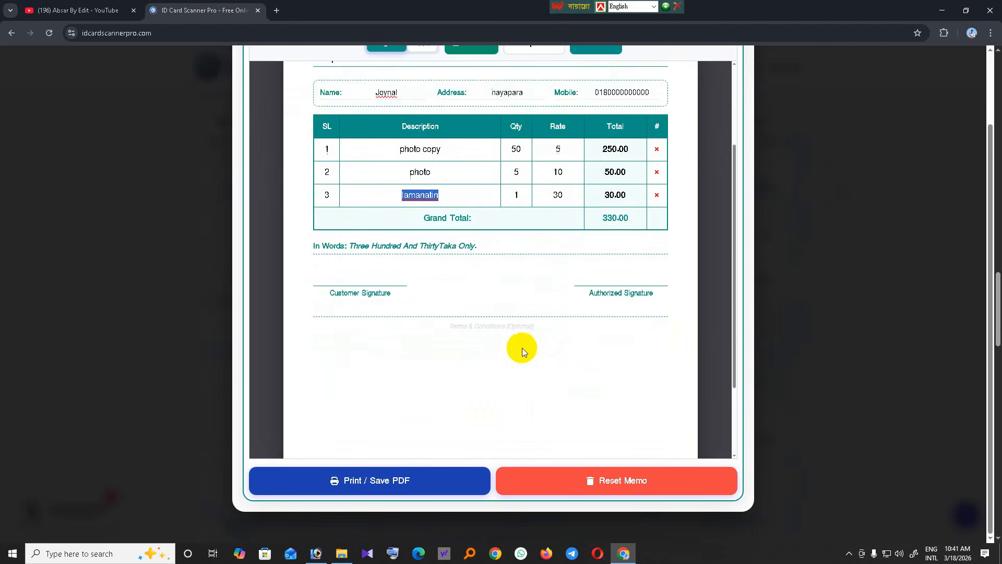
pyautogui.click(411, 478)
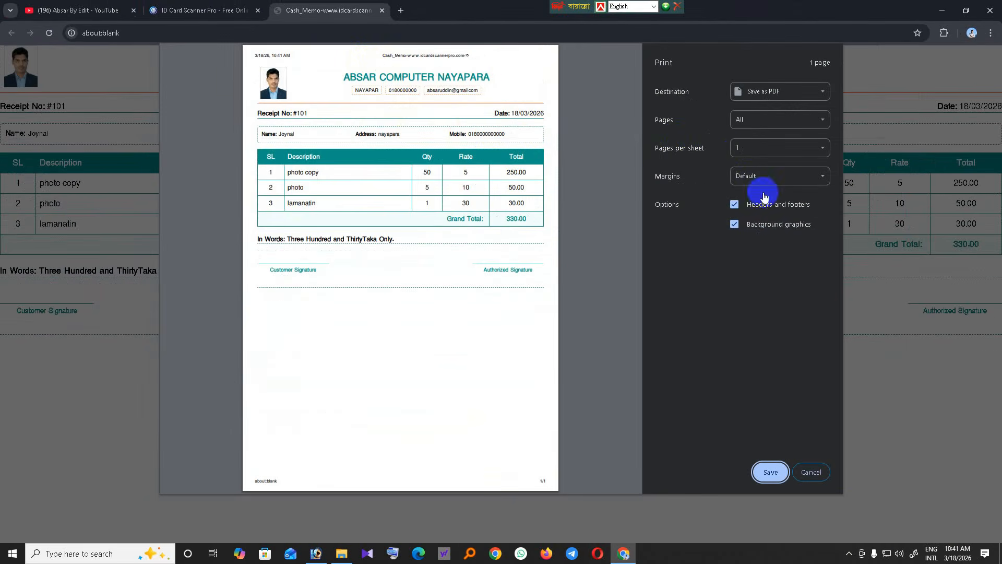
pyautogui.click(768, 92)
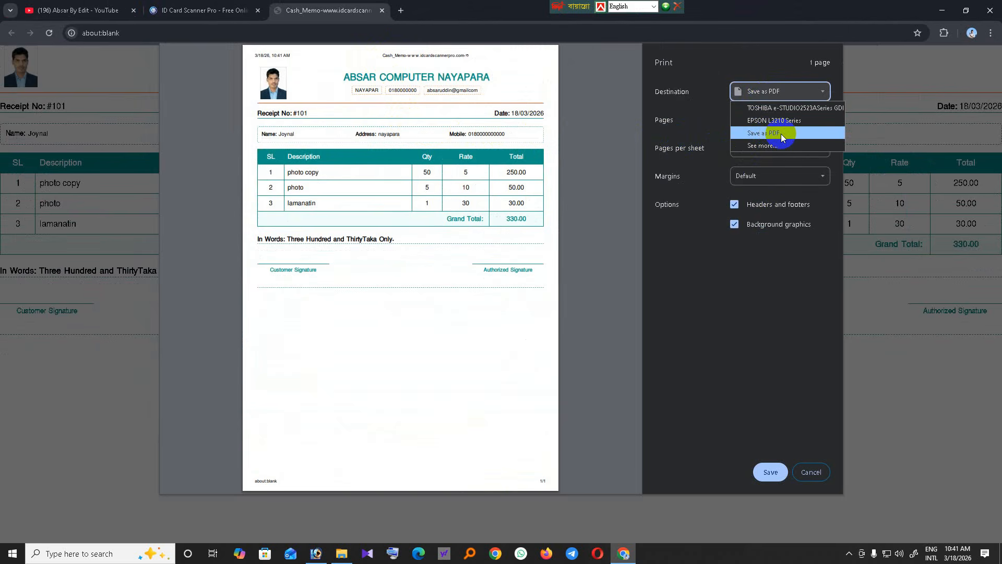
pyautogui.click(780, 134)
# Switch the print destination to EPSON L3210 Series, then cancel out of the print preview
pyautogui.click(769, 92)
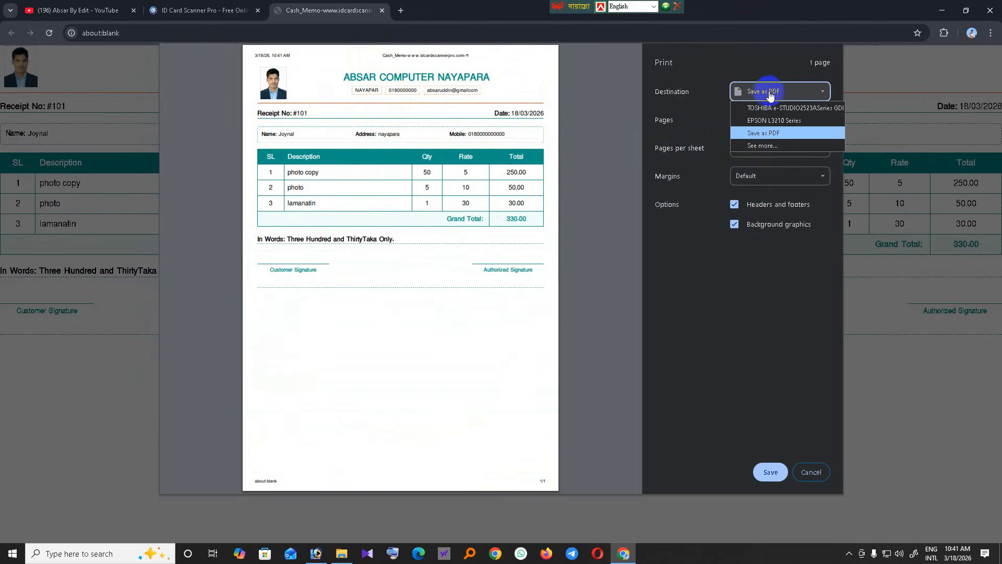
pyautogui.click(779, 121)
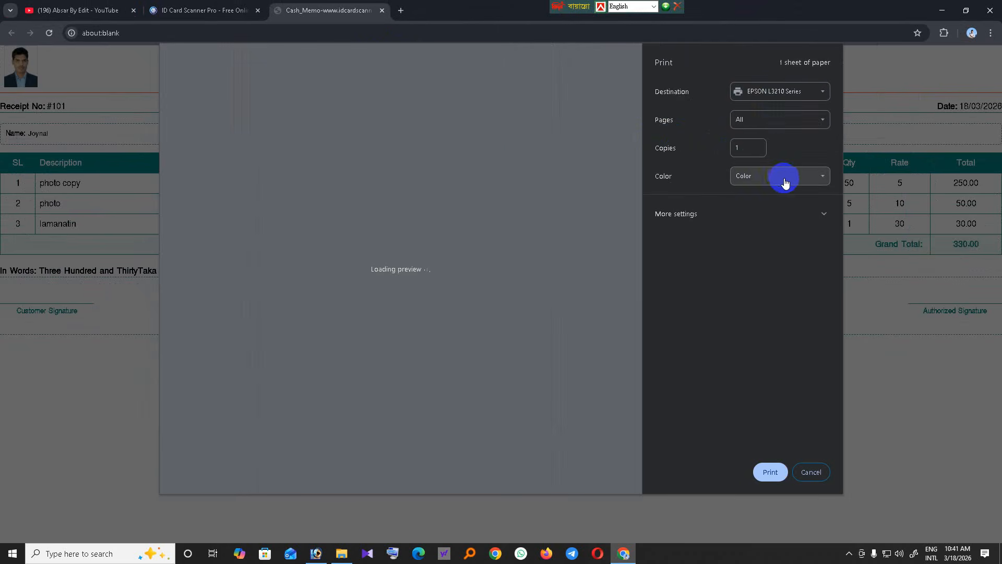
pyautogui.click(770, 472)
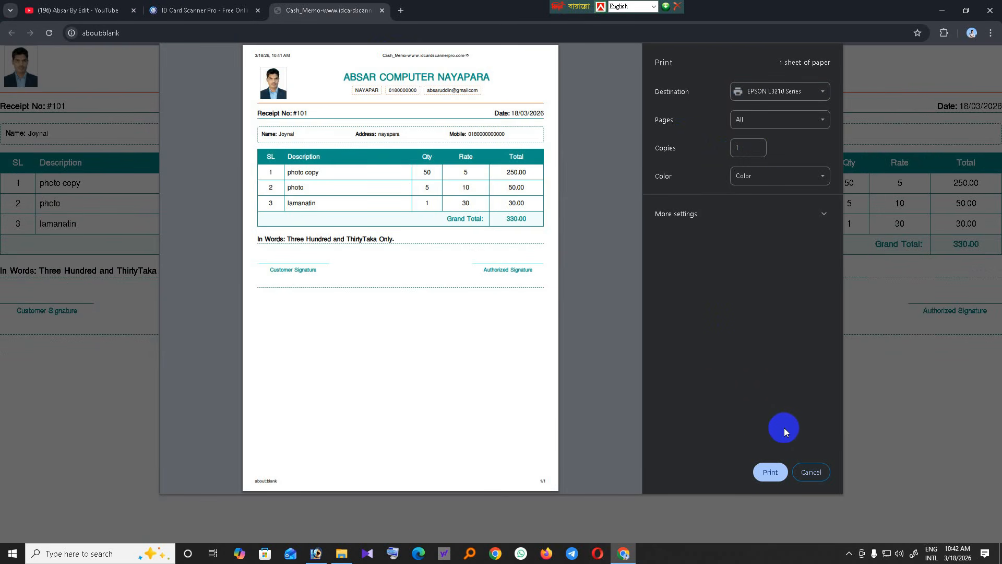
pyautogui.click(810, 472)
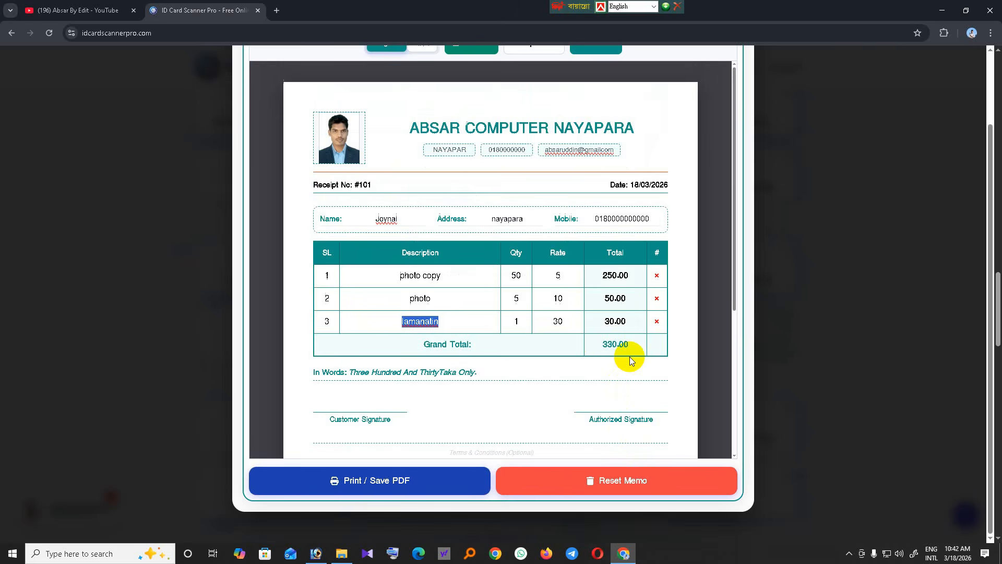
# Reset the memo to clear the customer details and all item rows
pyautogui.click(633, 476)
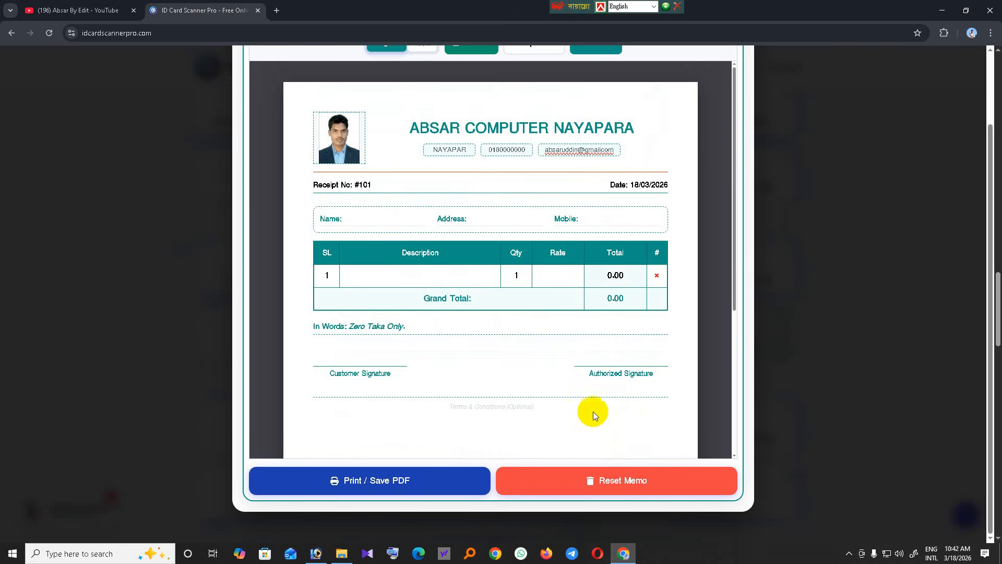